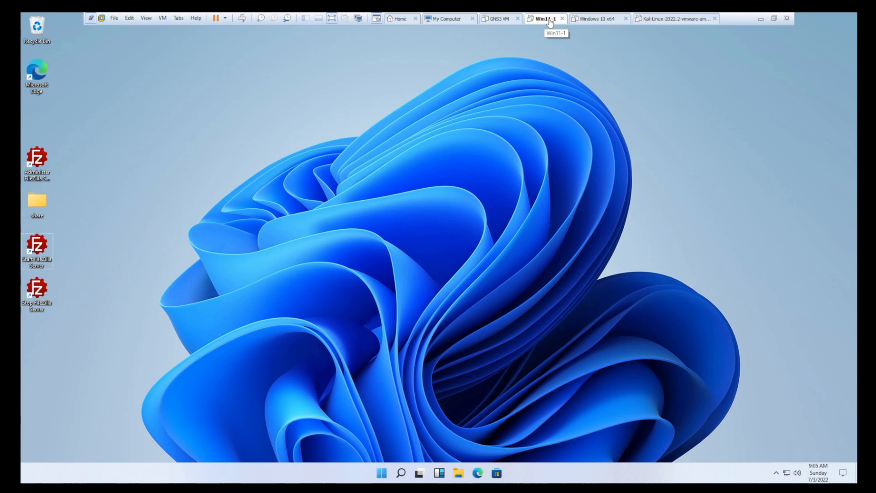
Shut down the guest operating system of the Win11-1 virtual machine and confirm the shutdown.
right_click(537, 19)
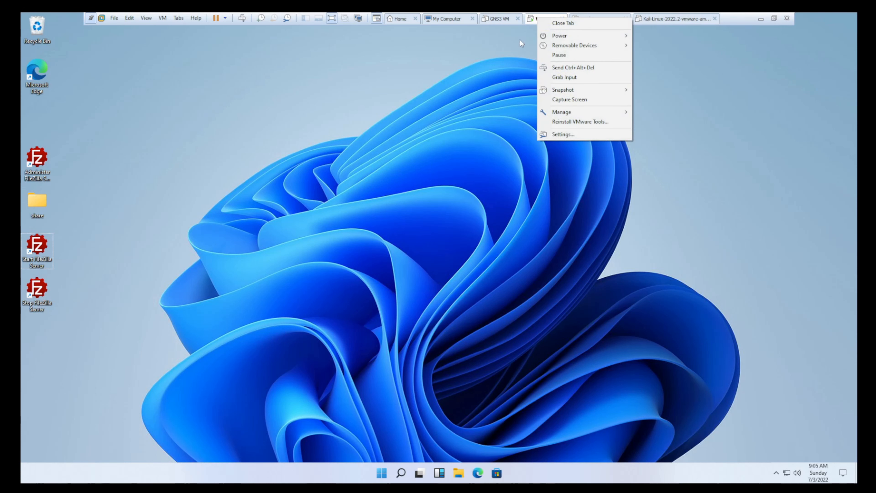
mouse_move(559, 37)
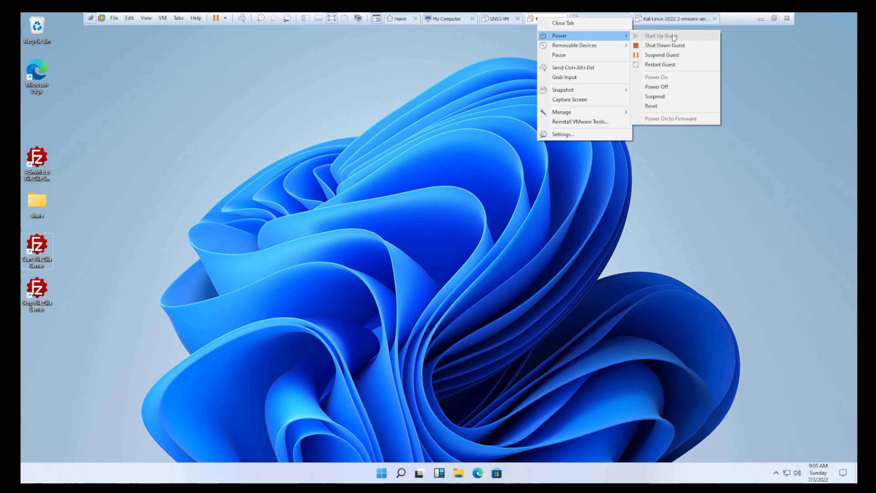
click(653, 48)
click(456, 266)
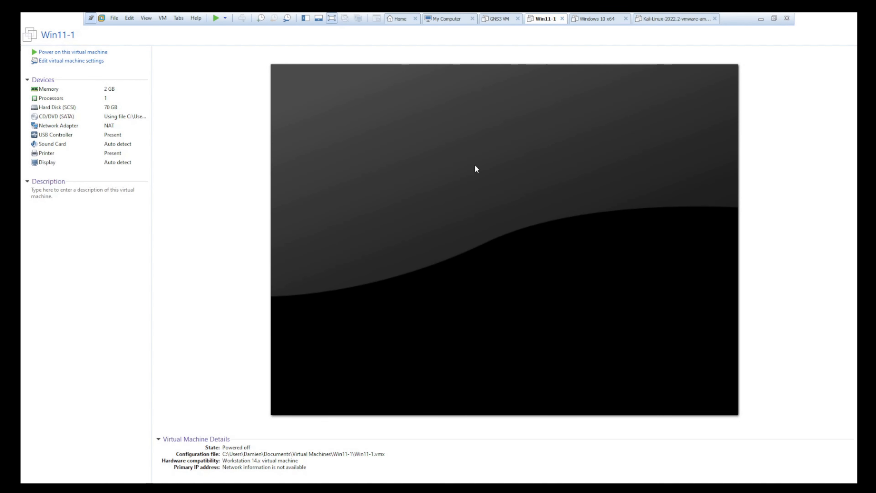
Copy the folder part of the configuration file path from the Advanced options in Win11-1's virtual machine settings.
right_click(539, 22)
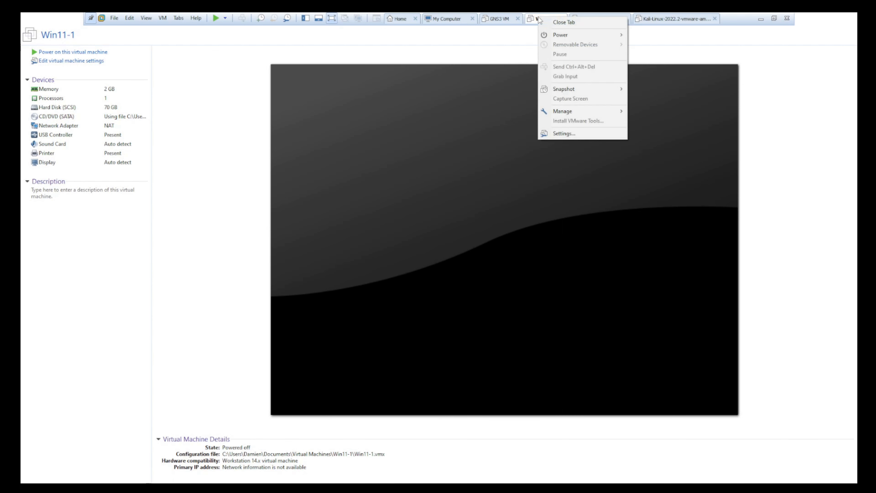
click(594, 136)
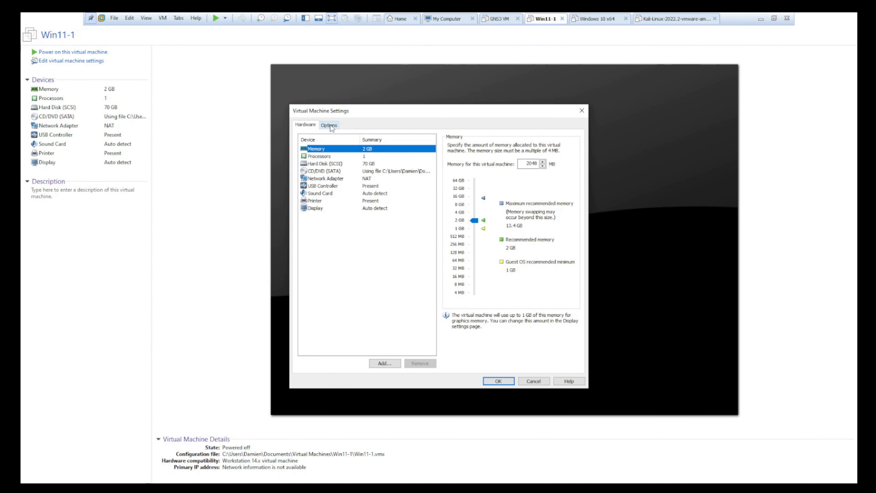
click(329, 125)
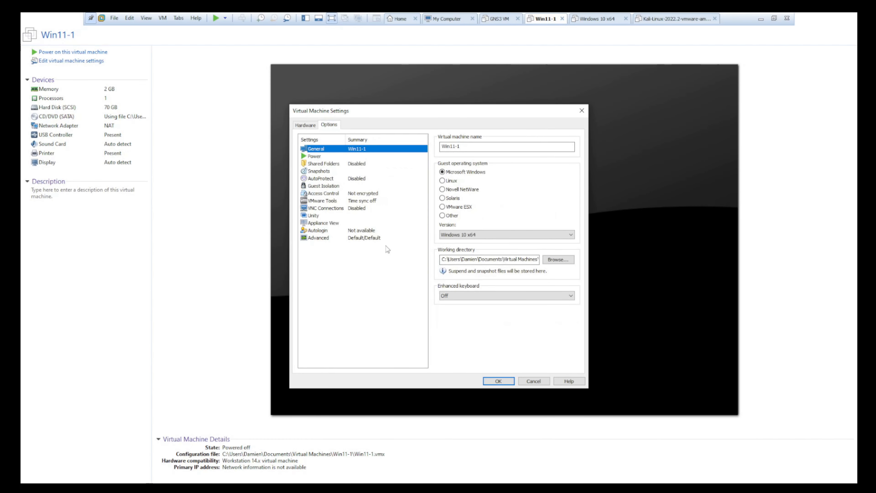
click(364, 242)
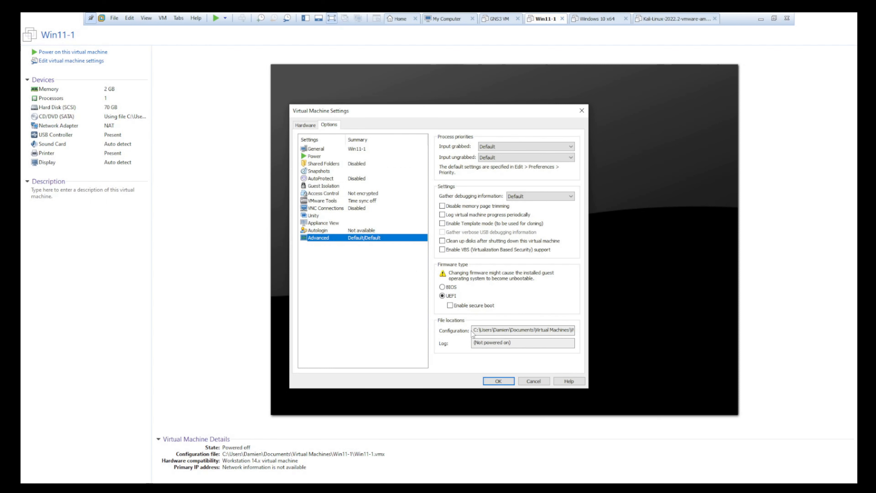
drag(473, 330, 544, 330)
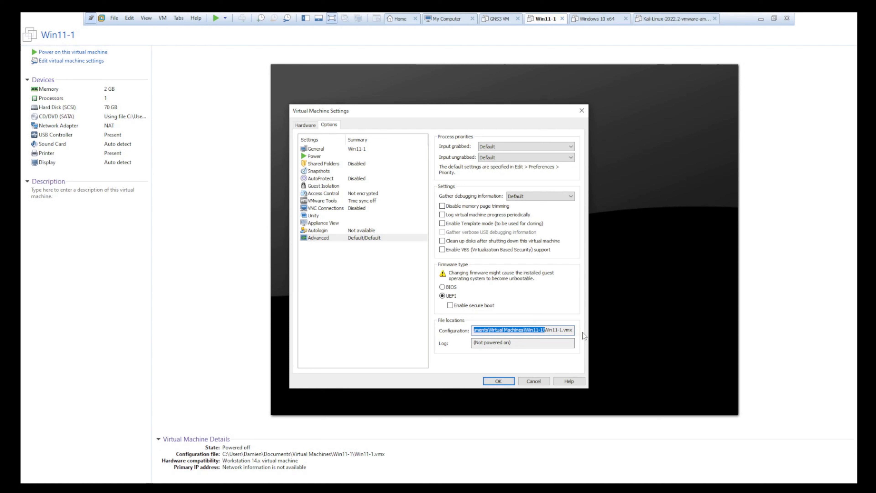
right_click(541, 329)
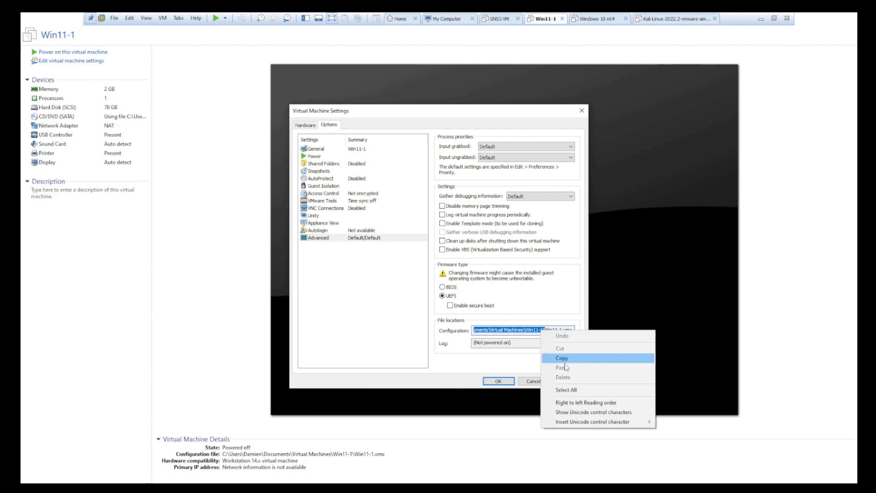
click(562, 359)
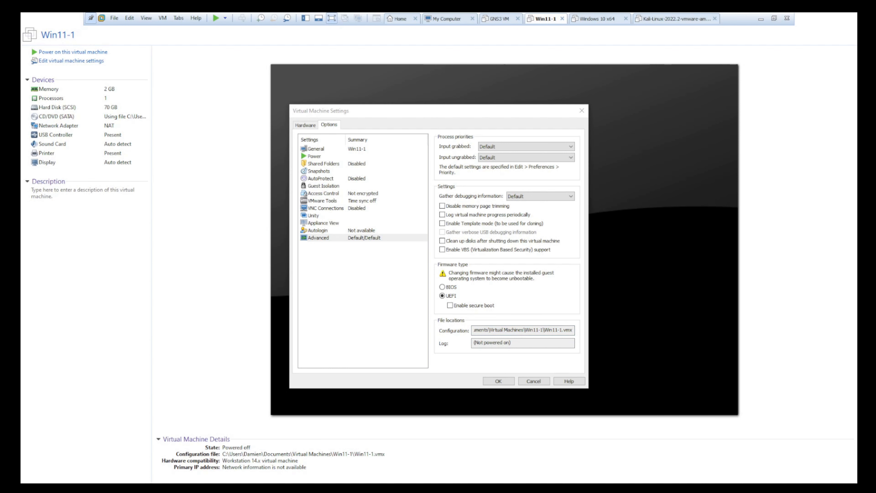
Open the copied Win11-1 virtual machine folder path in File Explorer.
key(super+e)
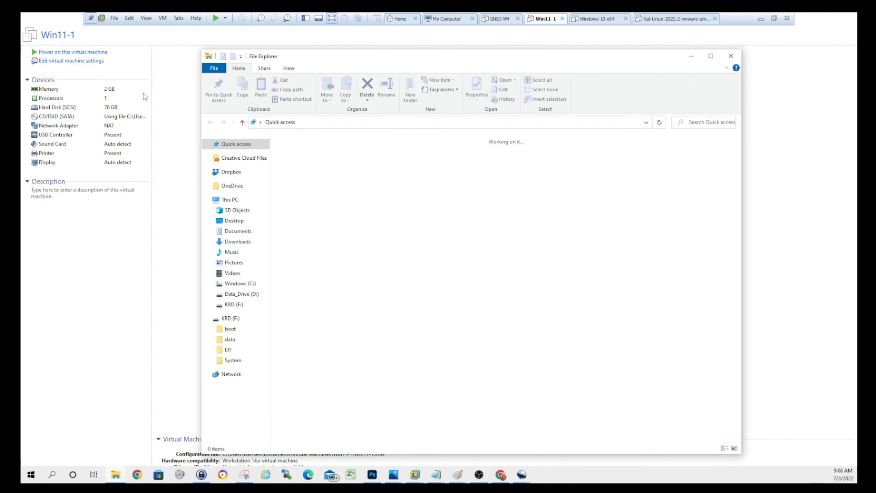
click(397, 121)
key(ctrl+v)
key(Return)
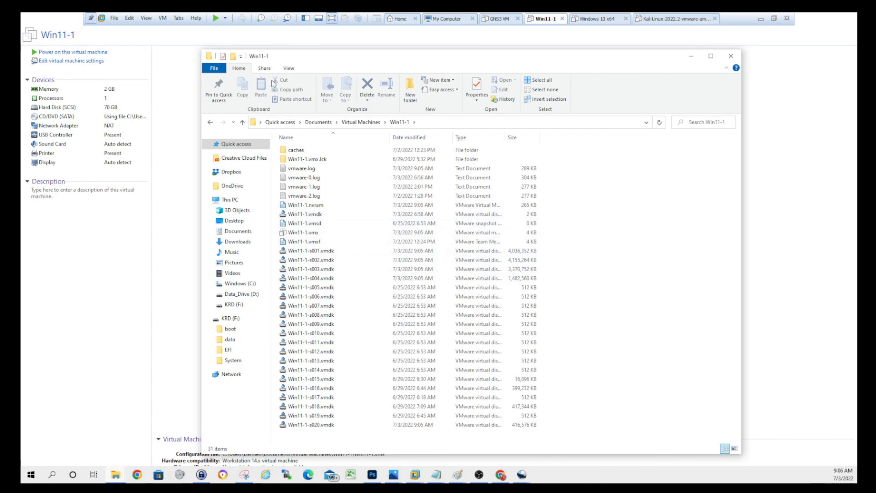
Hide and show again the file name extensions in the Win11-1 folder, and fit the Type column to its contents.
click(289, 69)
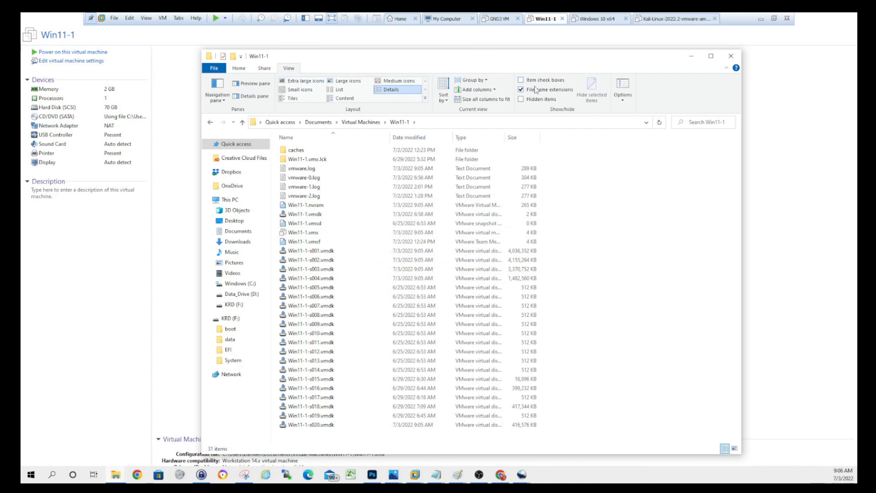
click(527, 92)
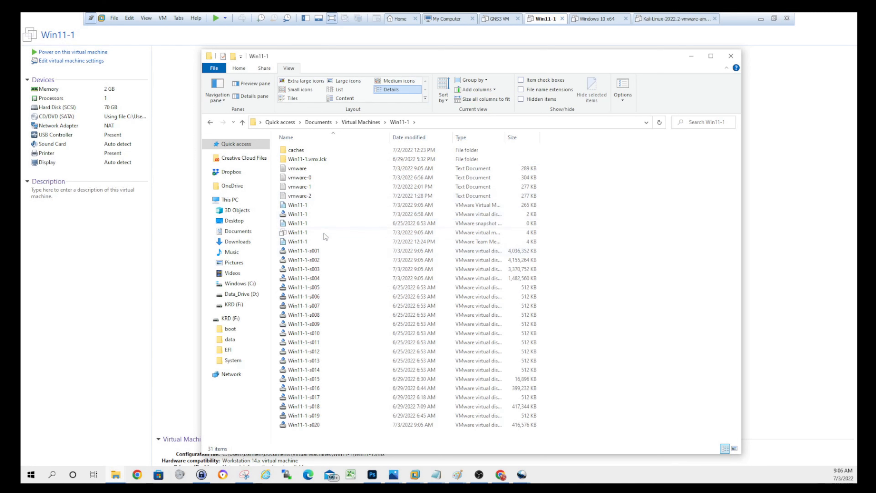
double_click(504, 137)
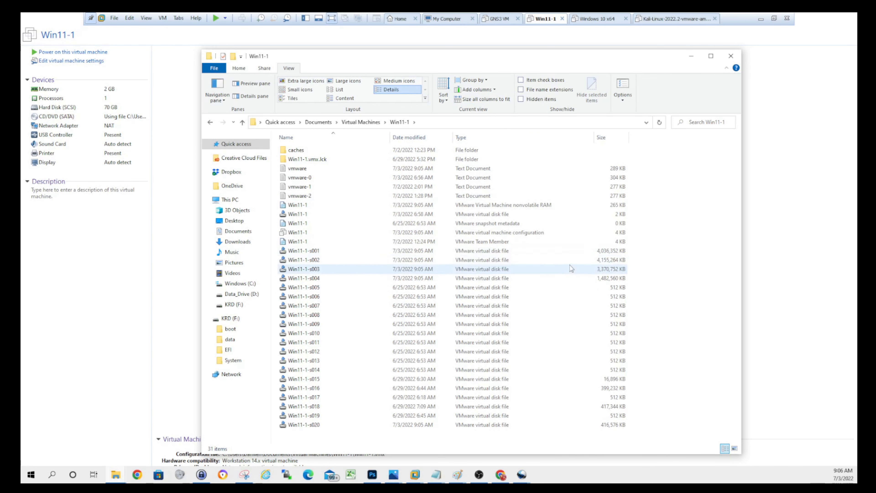
click(538, 94)
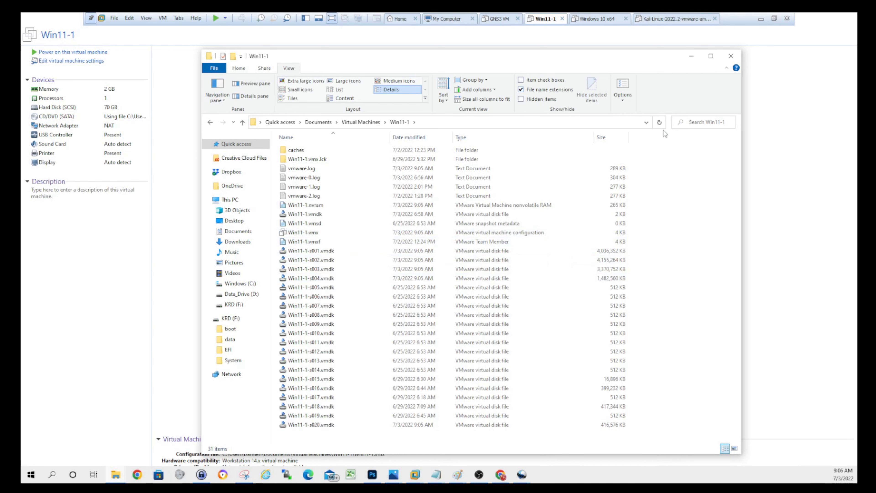
Open the Win11-1.vmx configuration file with WordPad.
click(349, 233)
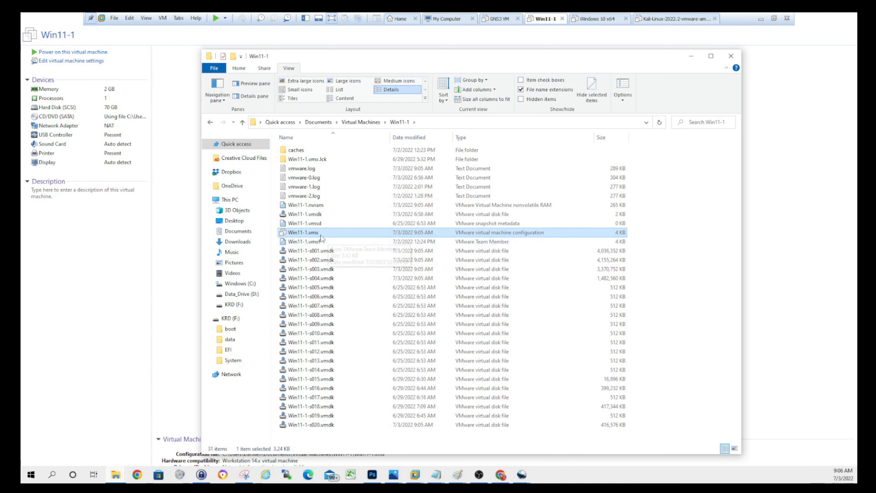
right_click(346, 230)
click(313, 234)
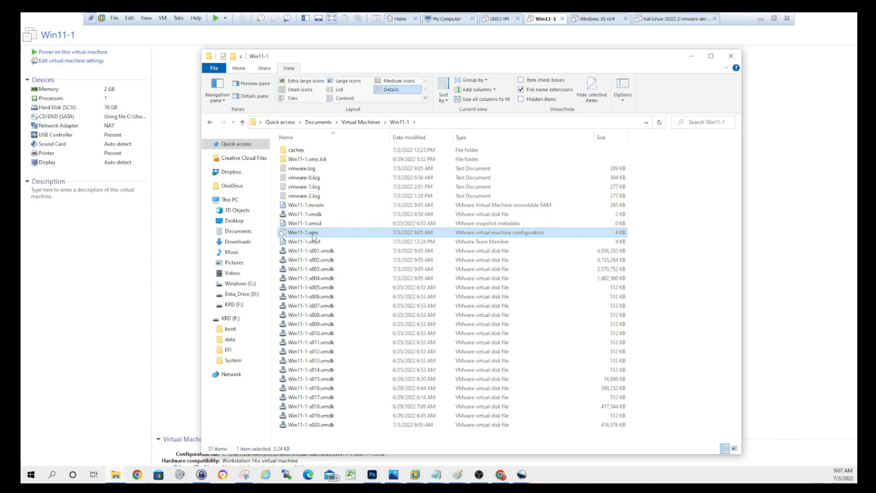
right_click(313, 235)
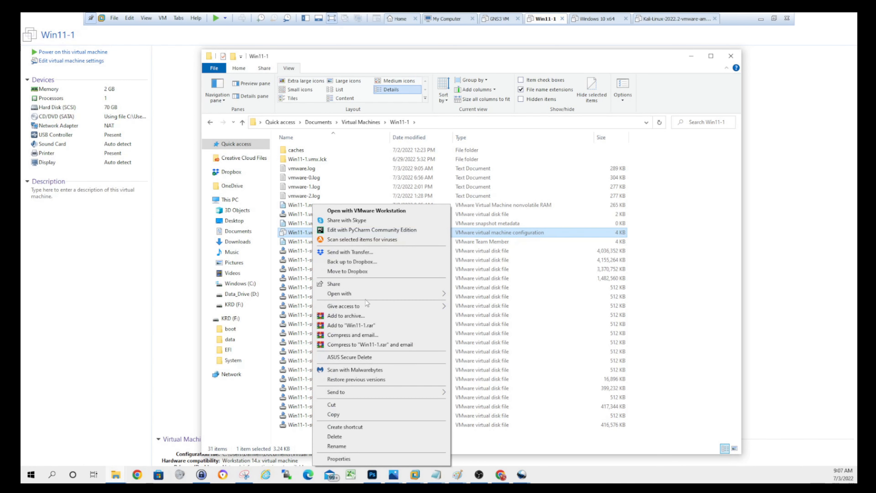
mouse_move(367, 295)
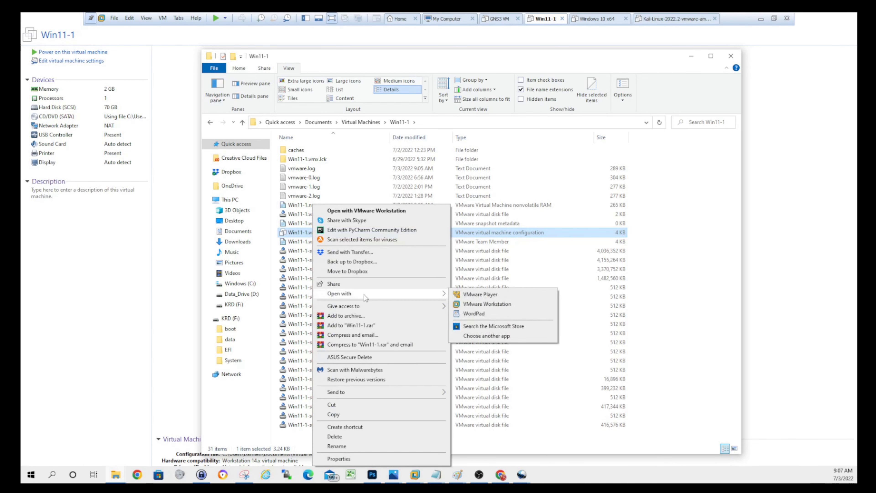
click(484, 314)
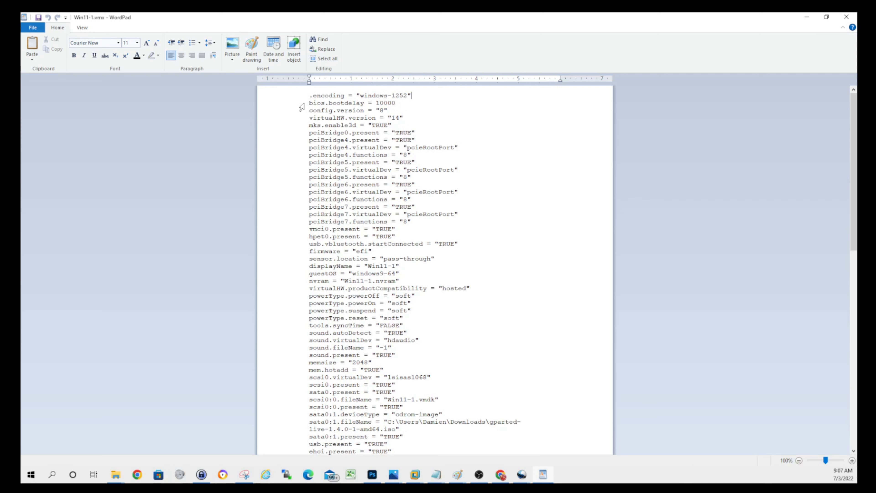
Examine the bios.bootdelay line near the start of the configuration file, and close WordPad.
drag(309, 102, 326, 101)
click(328, 103)
scroll(221, 129, down, 1)
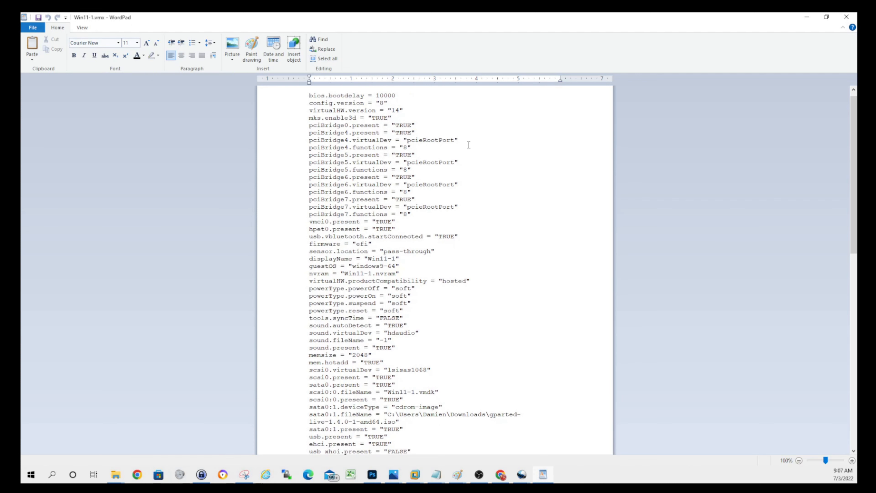
scroll(469, 145, up, 1)
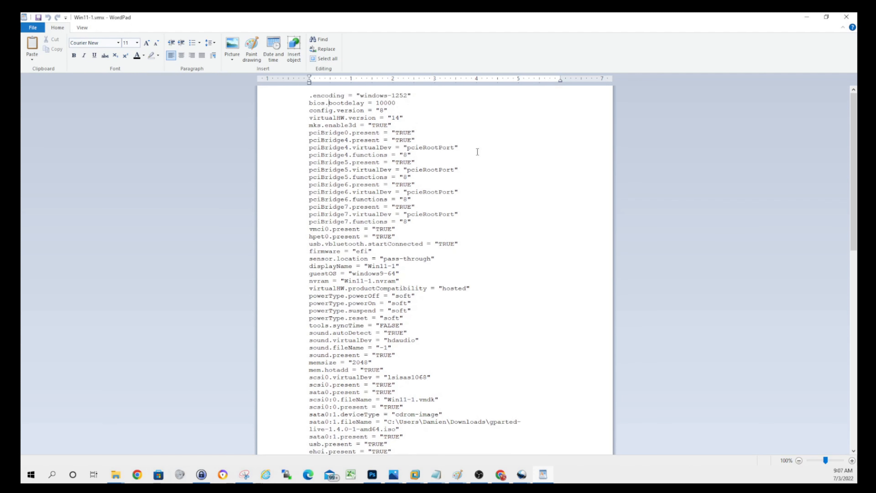
click(846, 18)
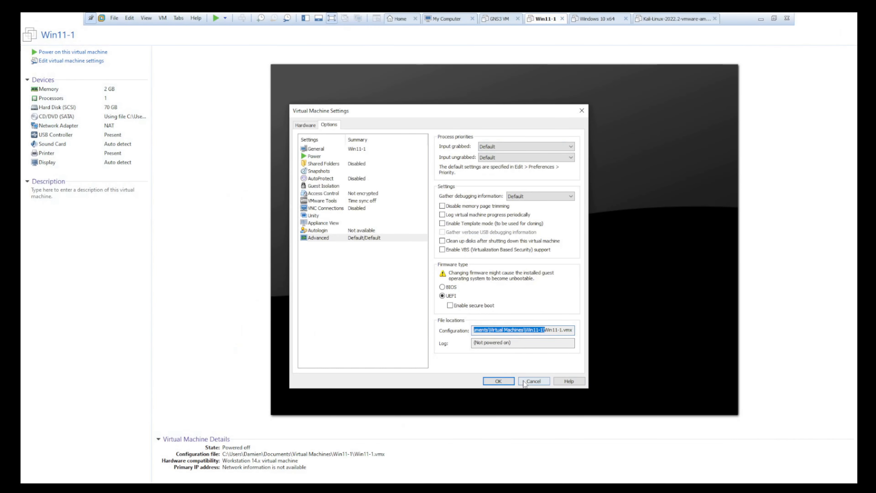
Cancel the virtual machine settings and power on the Win11-1 virtual machine.
click(524, 381)
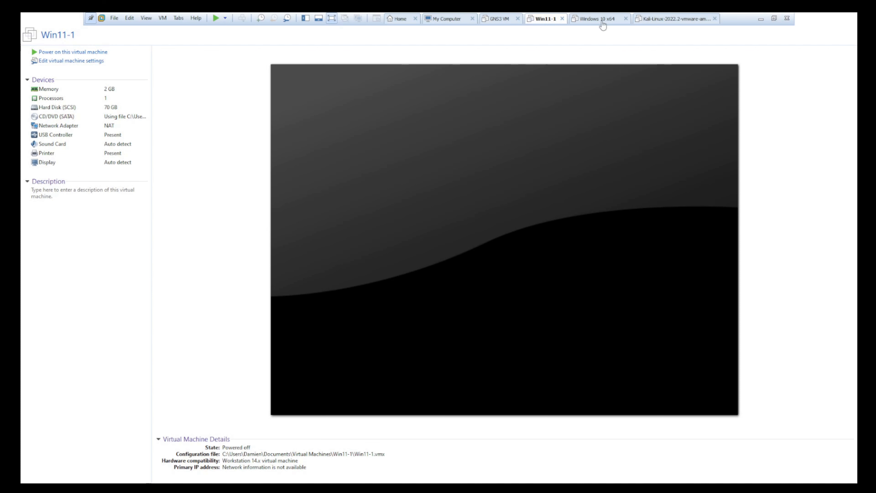
click(215, 18)
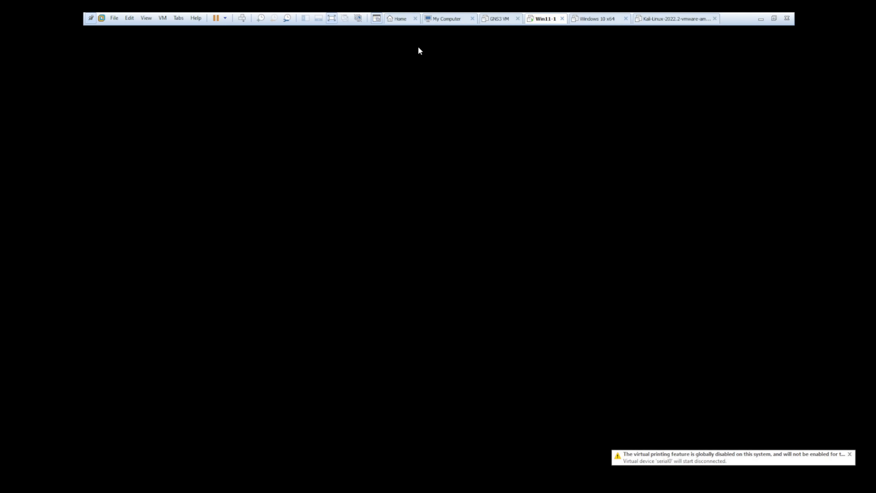